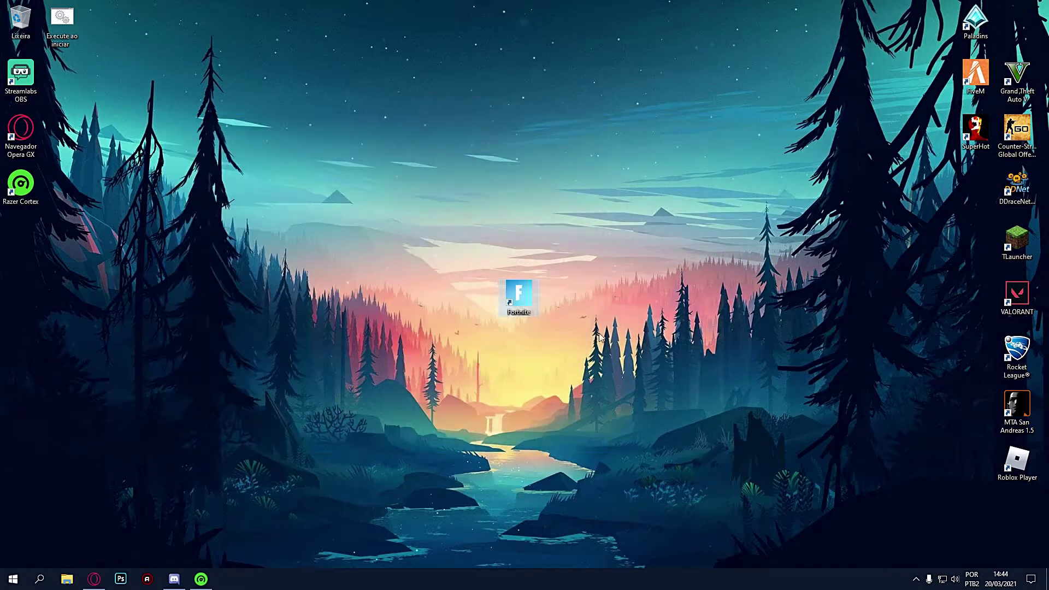
drag(160, 127, 644, 386)
drag(257, 159, 796, 568)
drag(386, 182, 878, 571)
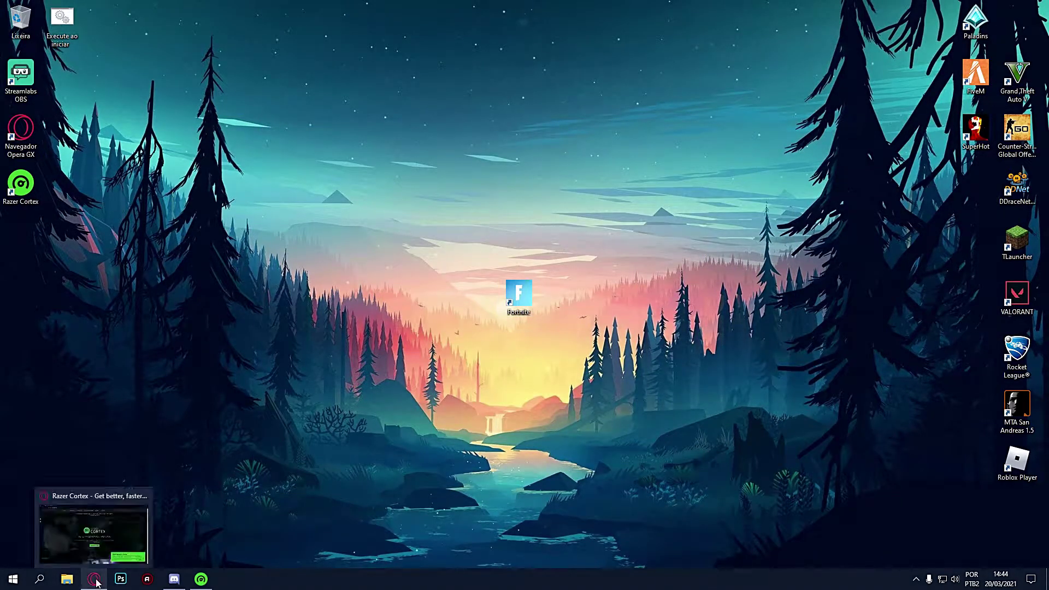
- Look at the Razer Cortex download page in Opera GX and return to the desktop
click(96, 577)
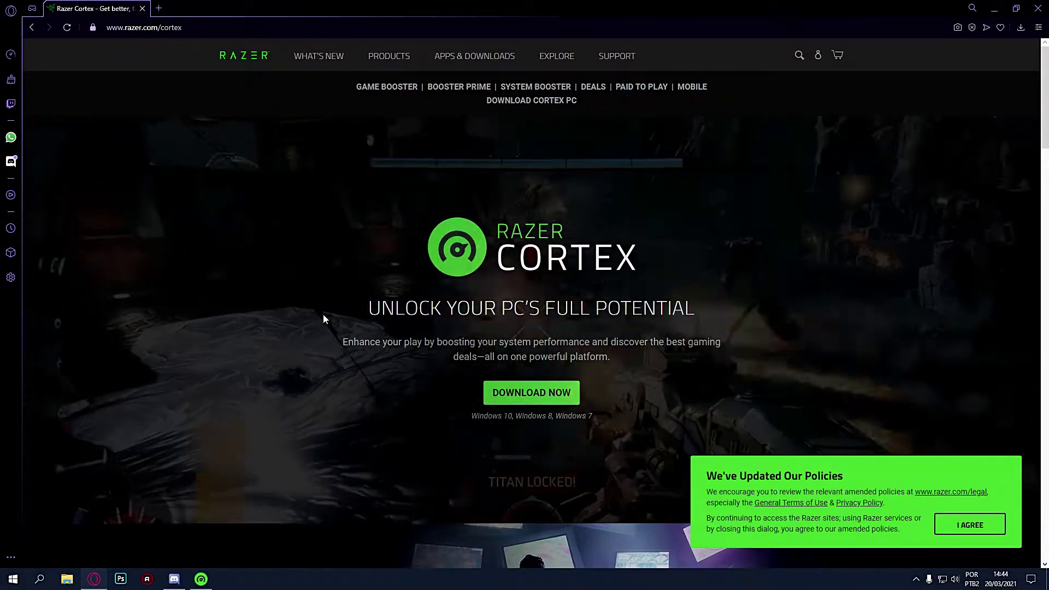
key(super+d)
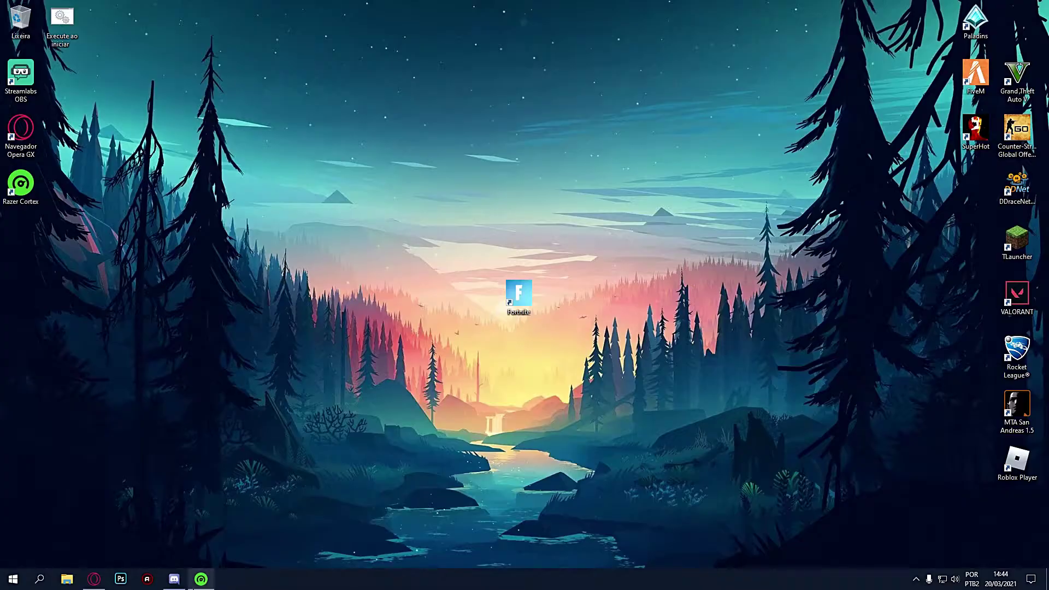
mouse_move(202, 579)
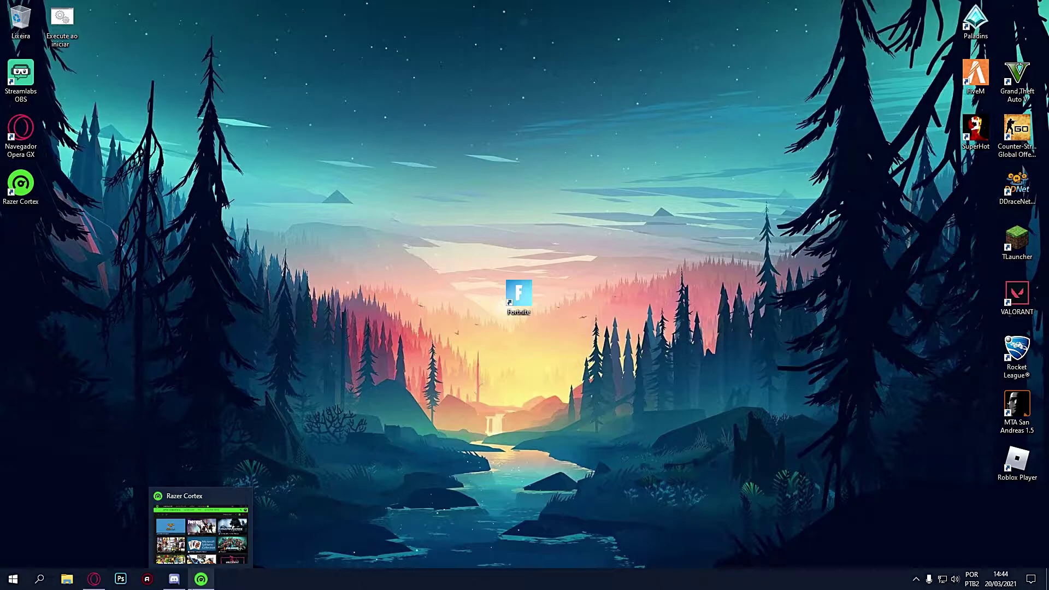
click(94, 579)
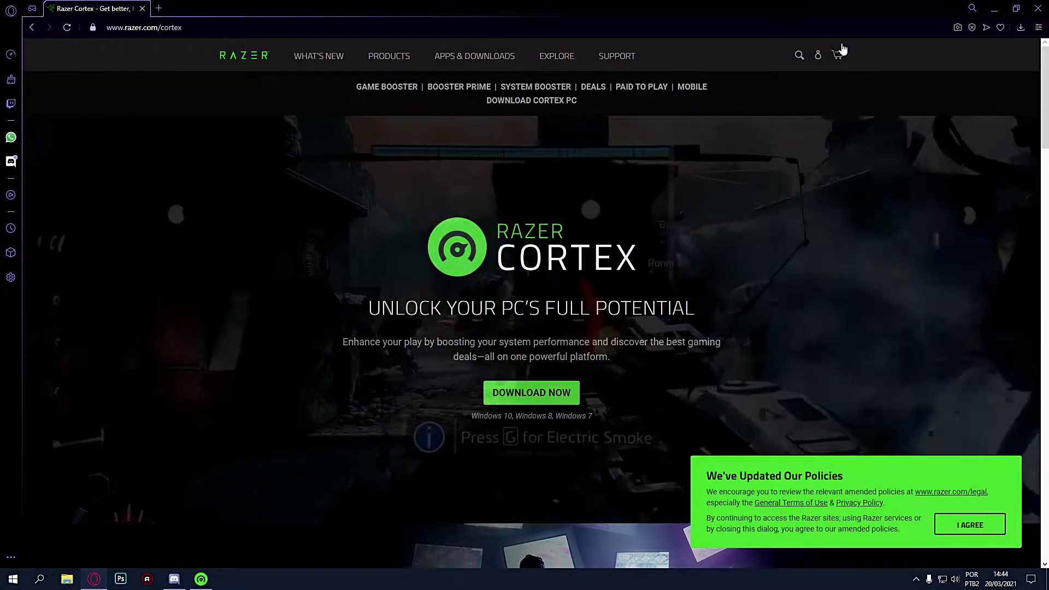
key(super+d)
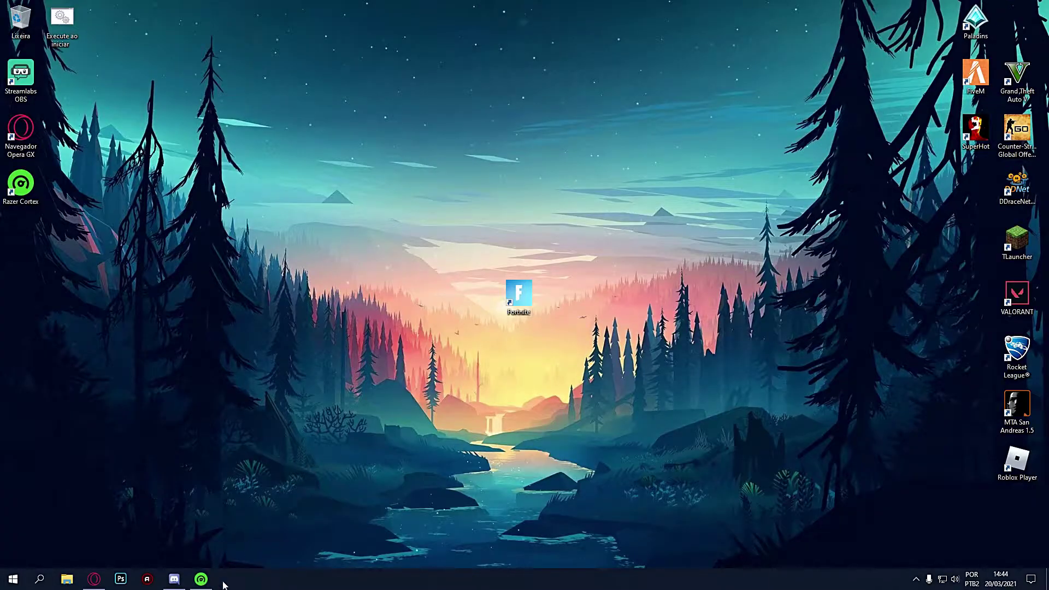
- In Razer Cortex's Booster Prime, optimize Fortnite with the slider fully at Desempenho, and minimize the window
click(201, 579)
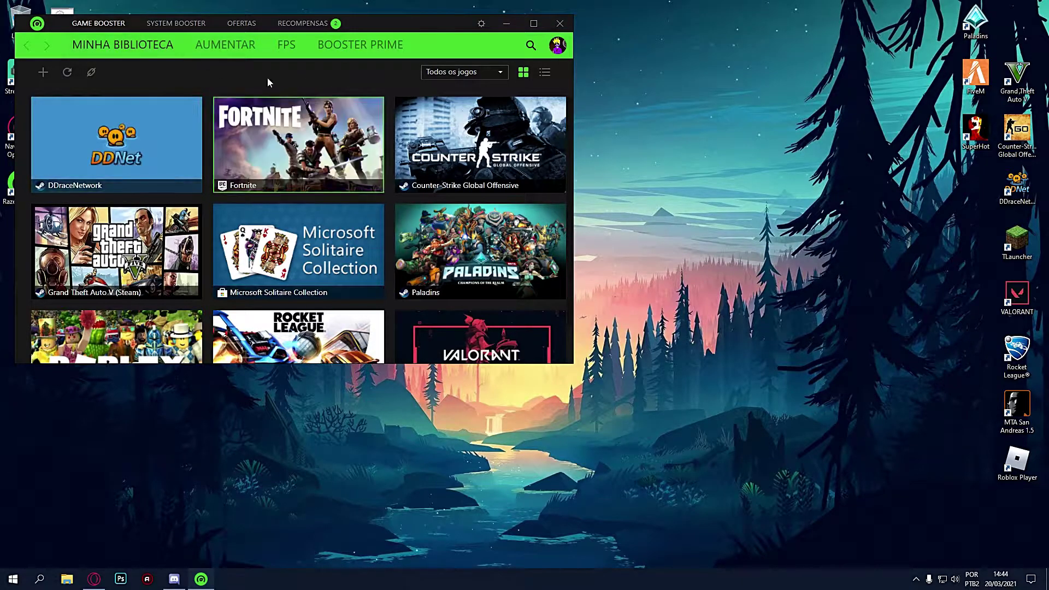
click(364, 51)
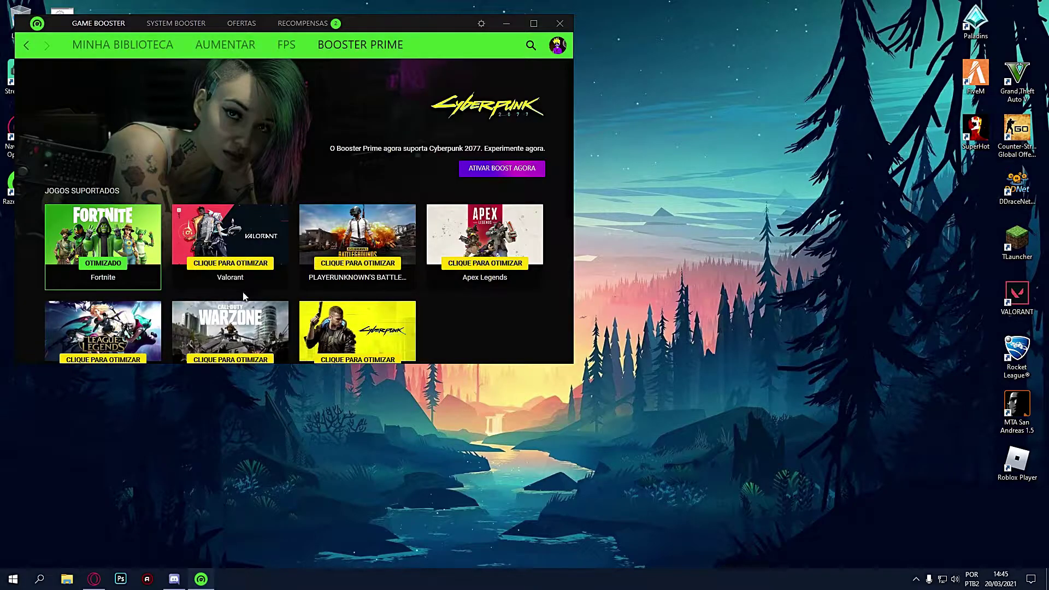
click(103, 246)
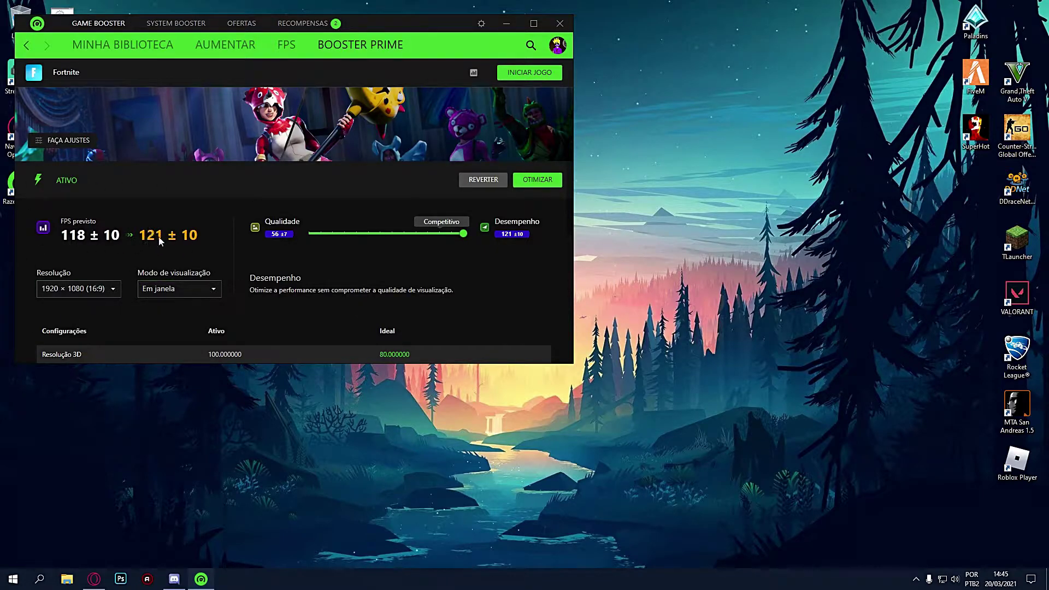
mouse_move(463, 234)
mouse_down()
mouse_move(261, 243)
mouse_move(472, 221)
mouse_up()
click(543, 179)
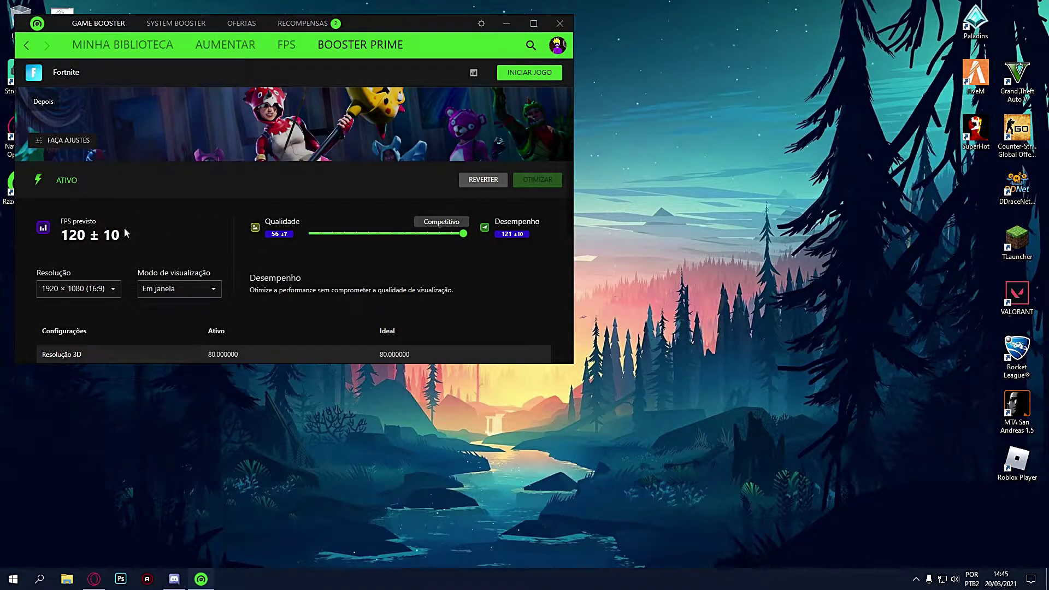
scroll(255, 260, down, 3)
scroll(283, 294, up, 3)
scroll(283, 264, down, 3)
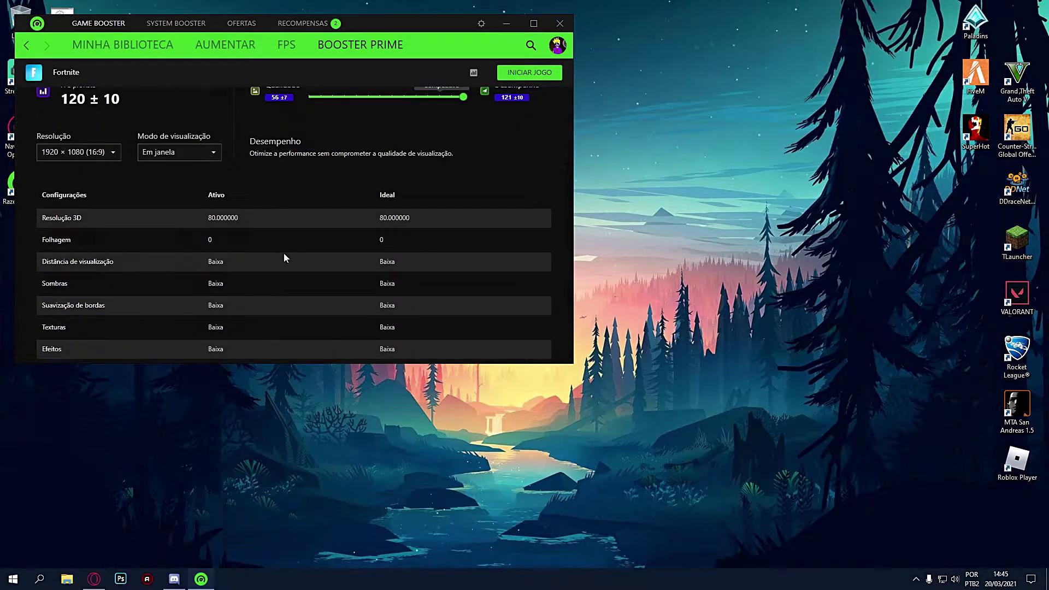
scroll(307, 240, up, 3)
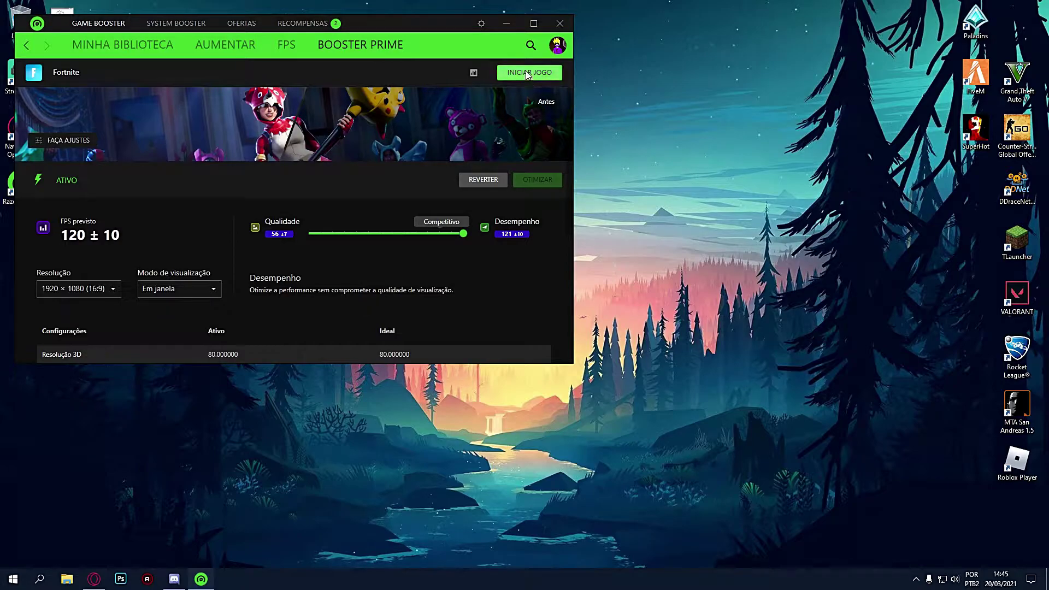
click(507, 24)
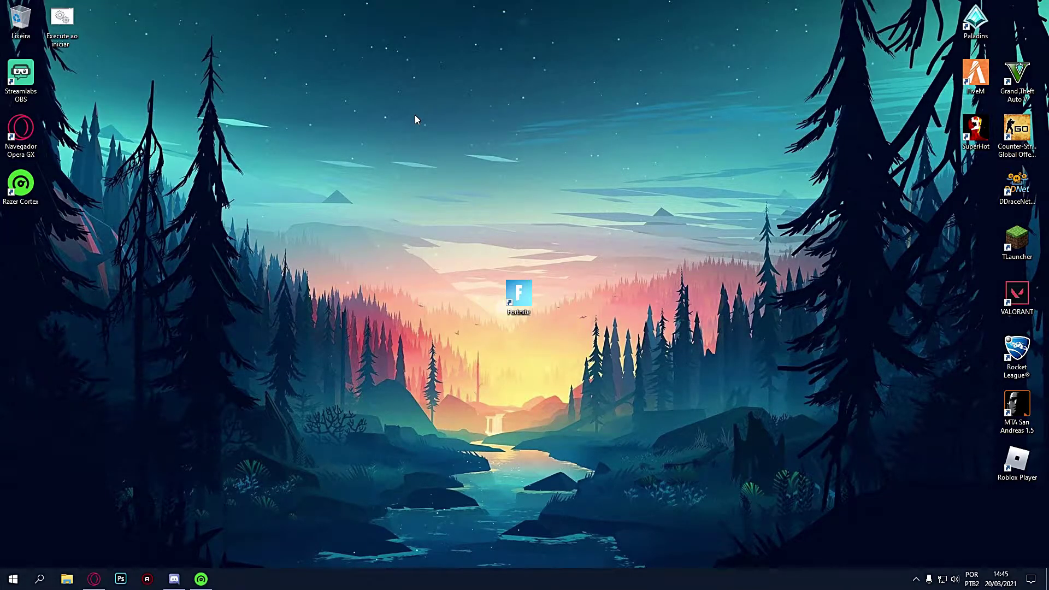
- Run temp to open the Windows Temp folder and delete its contents, ignoring in-use items and granting administrator permission for the protected ones
key(super+r)
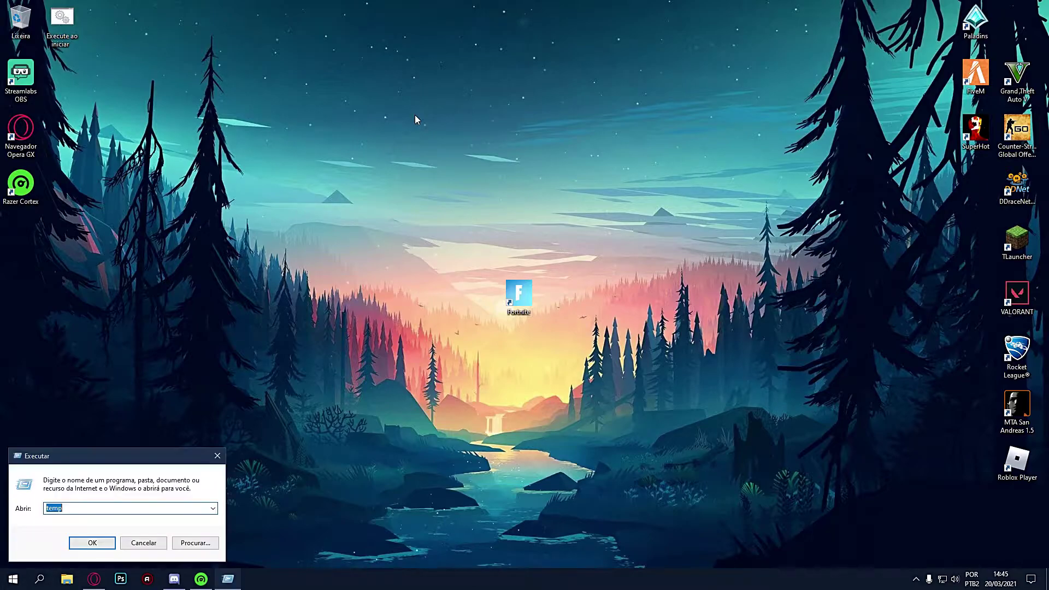
click(117, 514)
key(Return)
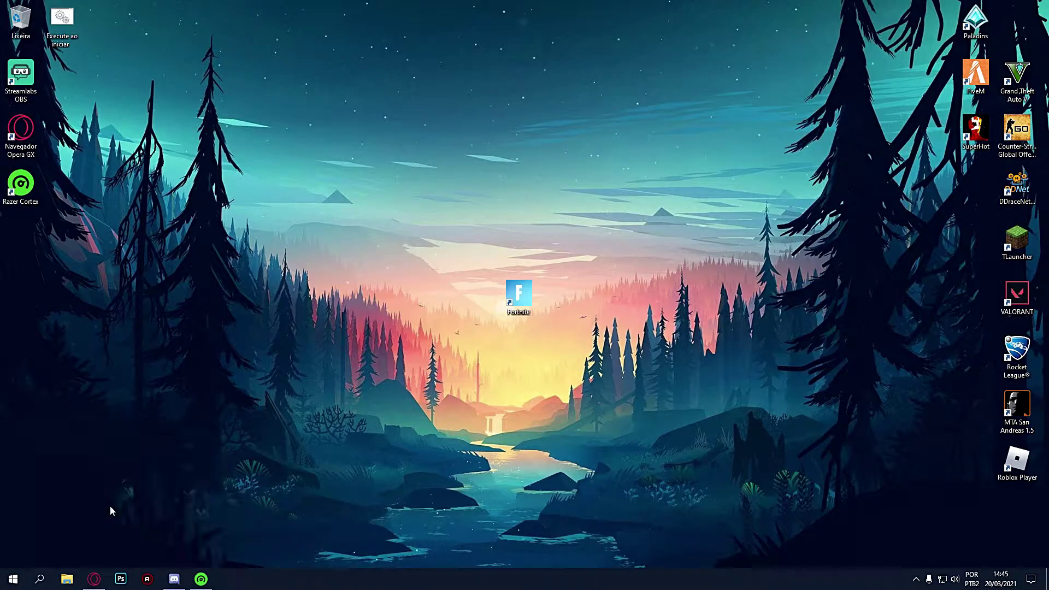
click(227, 252)
key(ctrl+a)
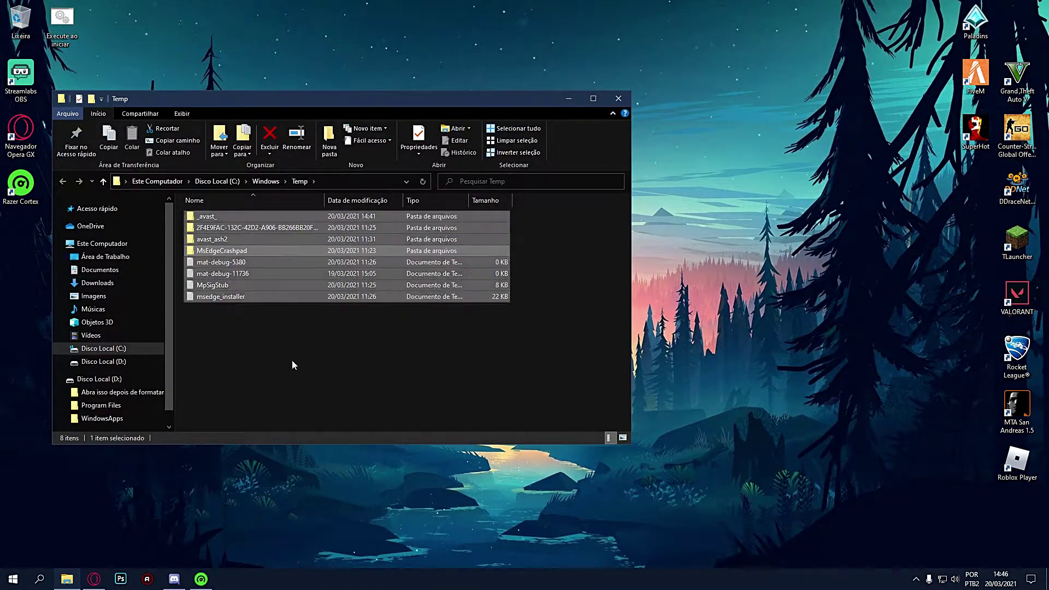
key(Delete)
click(422, 375)
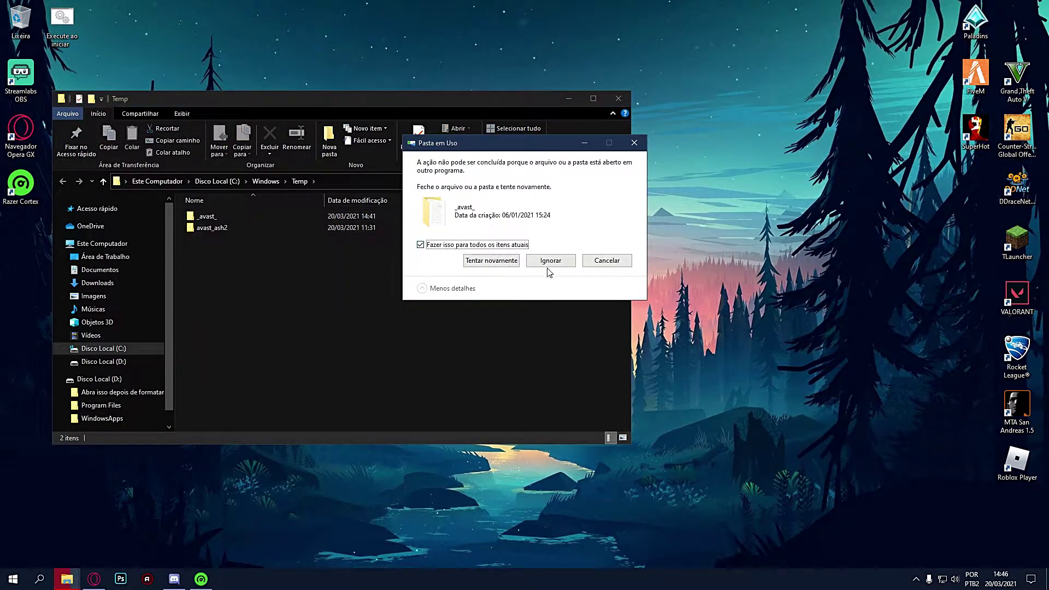
click(549, 393)
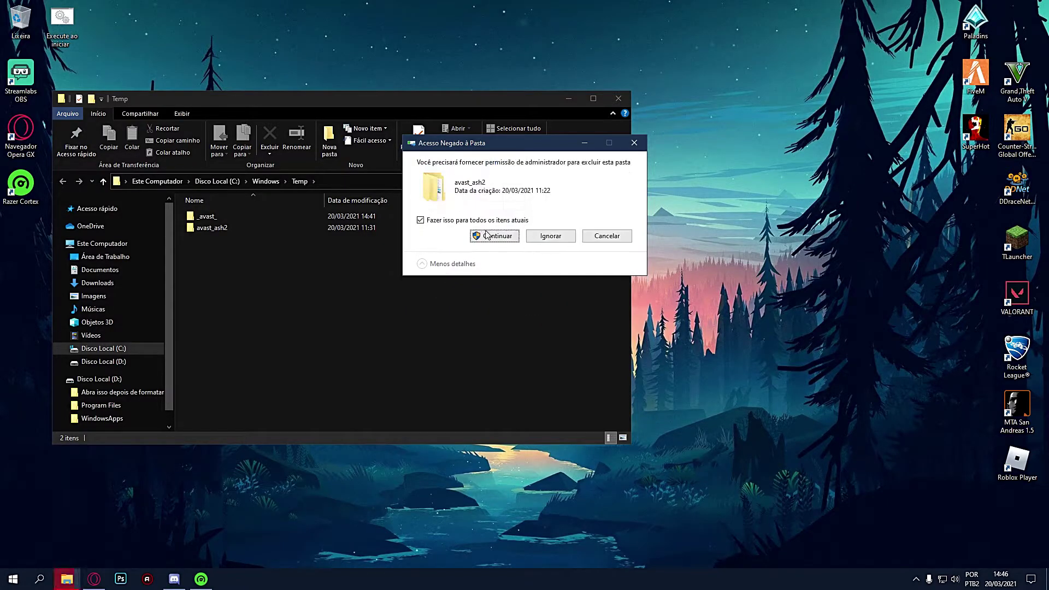
click(489, 236)
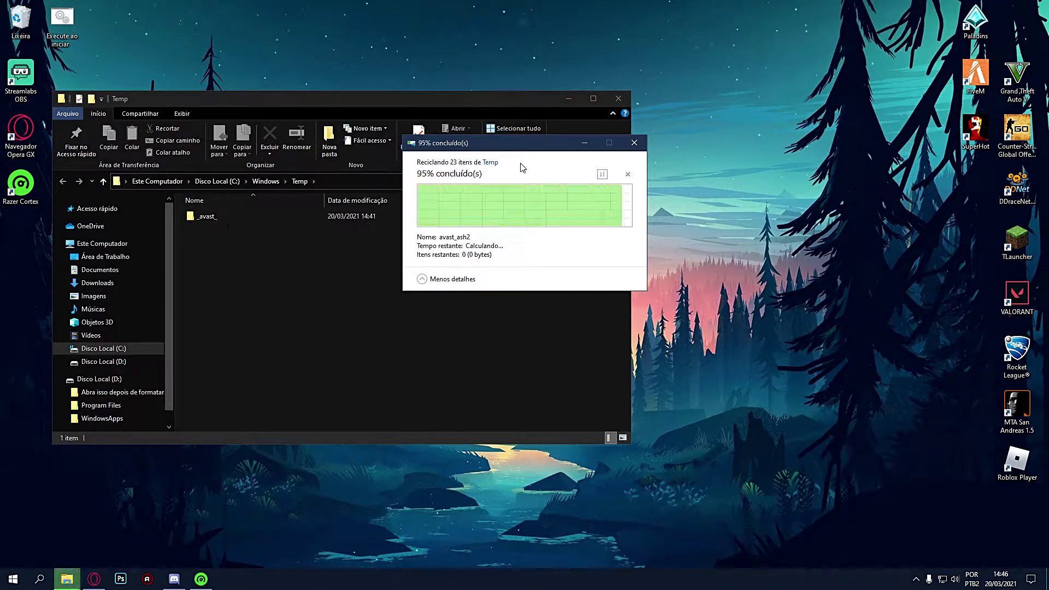
click(617, 99)
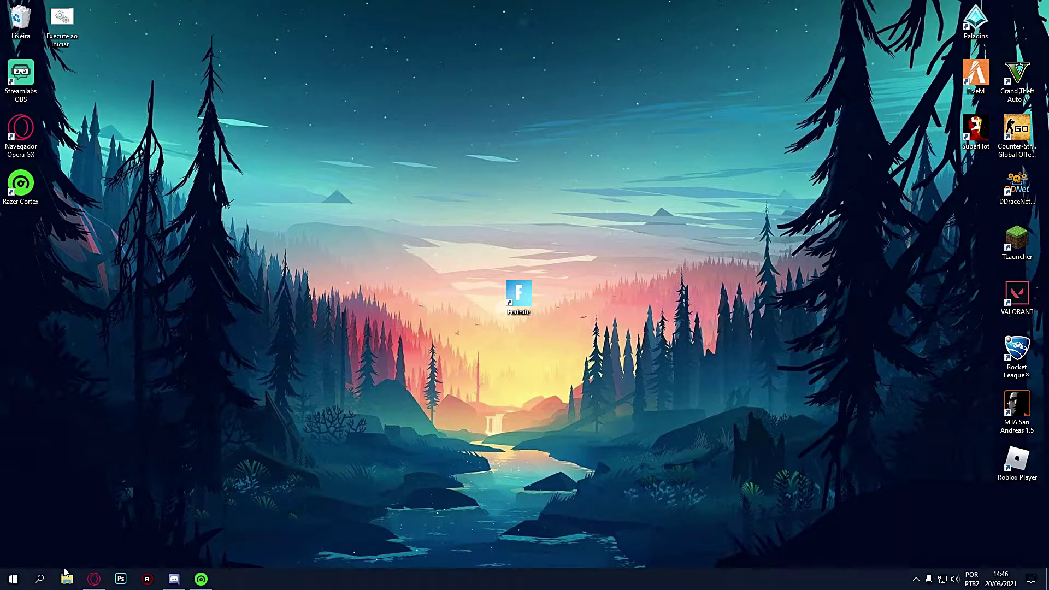
- Run %temp% to open the user's local Temp folder and delete all its contents, ignoring every item that is in use
key(super+r)
text(temp)
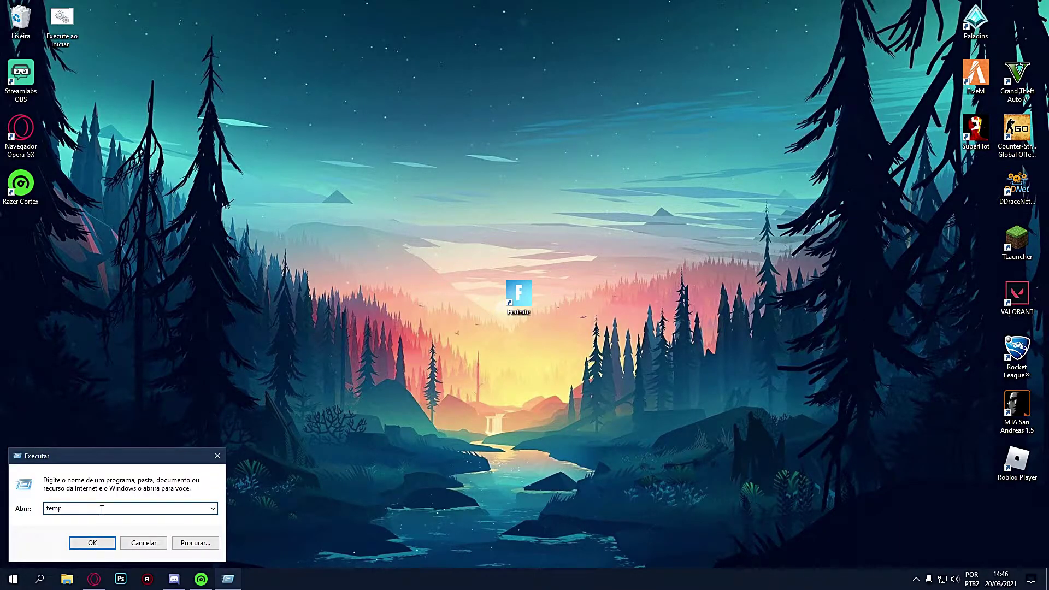
text(%)
text(%)
click(97, 542)
key(ctrl+a)
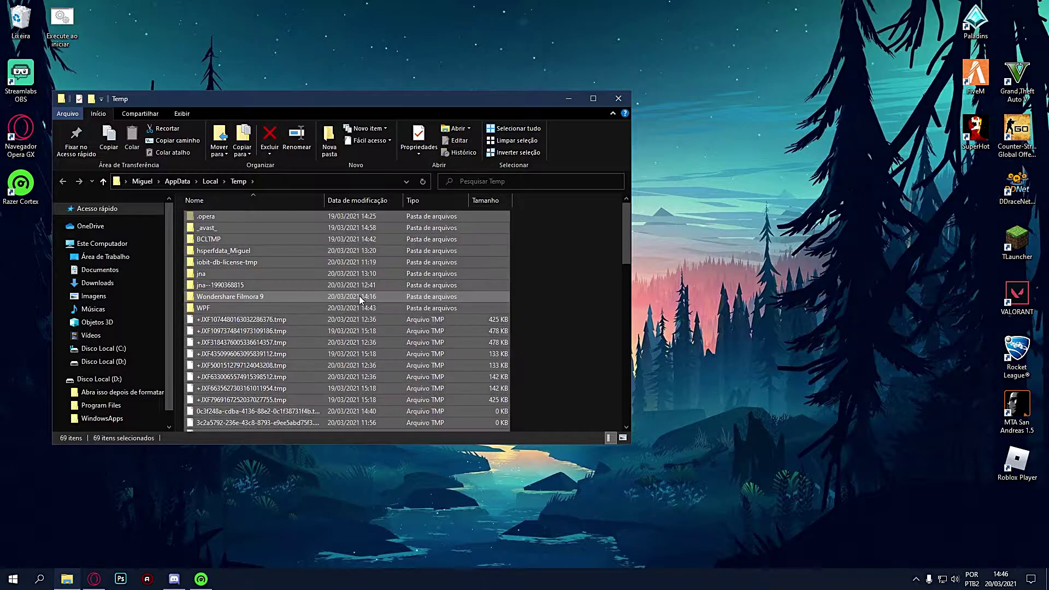
key(Delete)
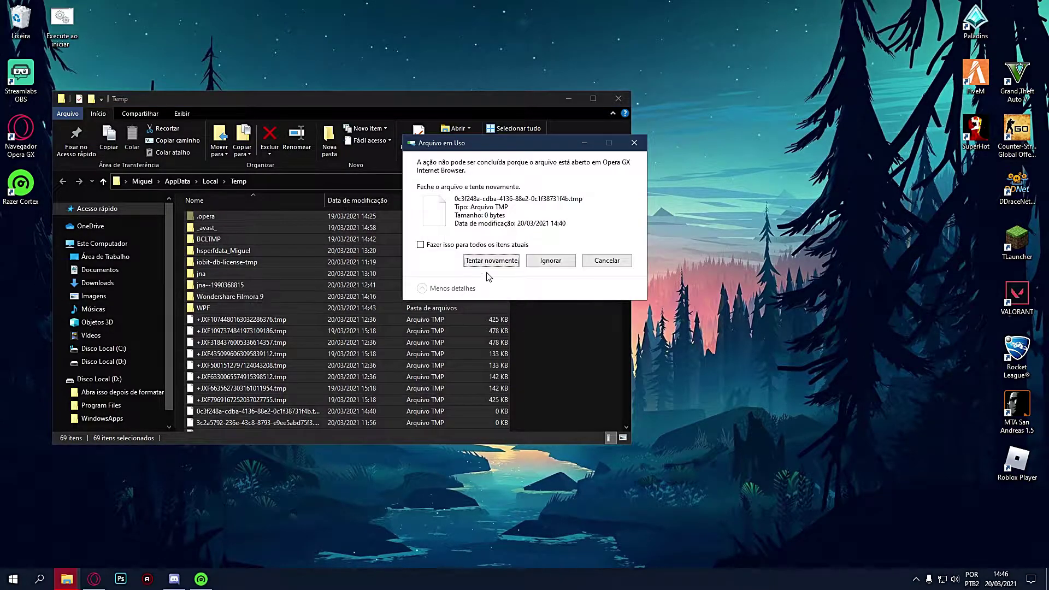
click(502, 247)
click(551, 261)
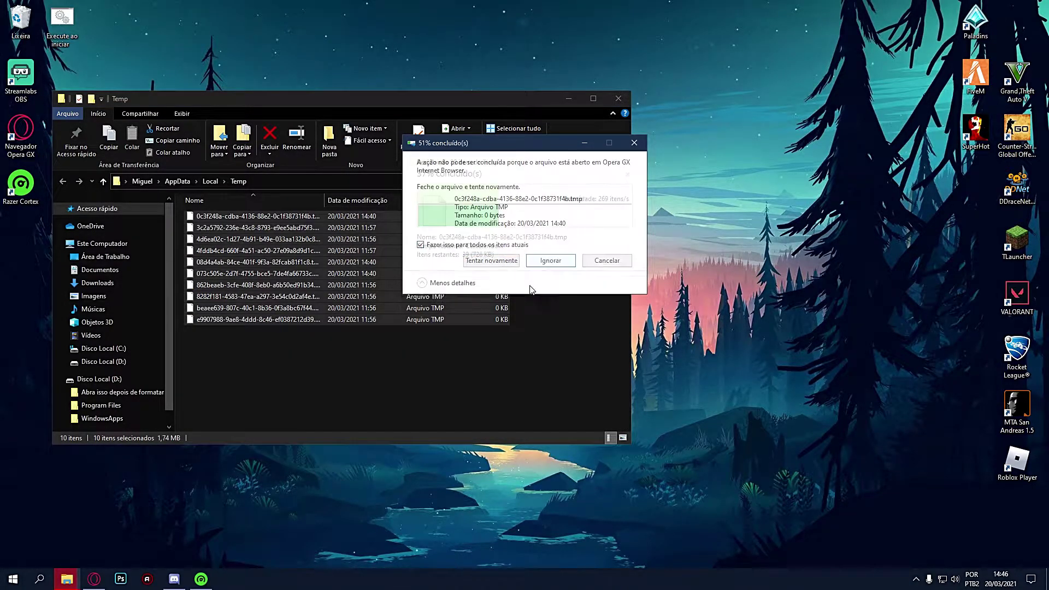
click(618, 98)
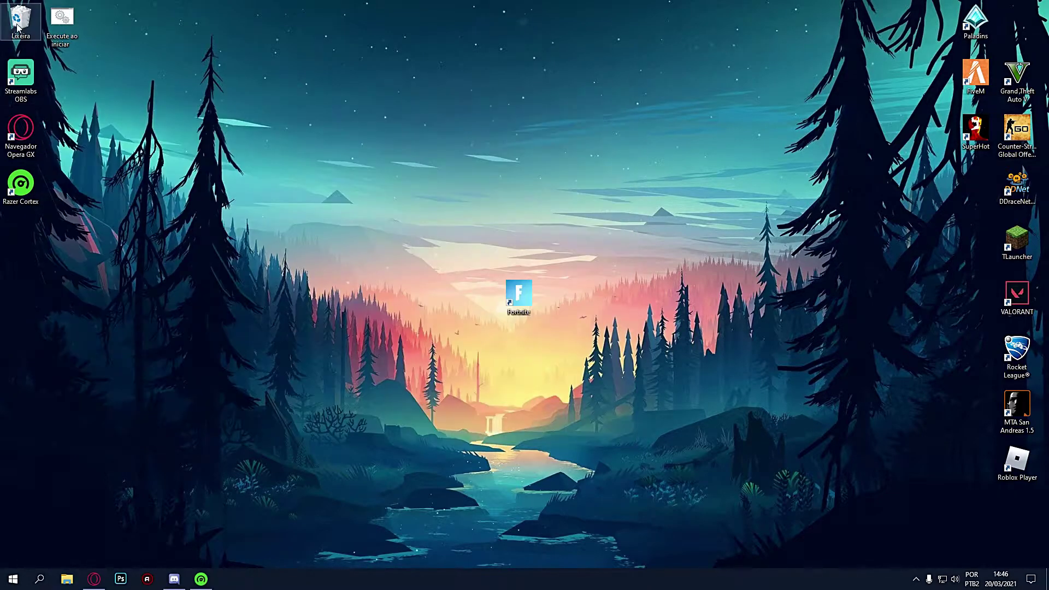
- Empty the Recycle Bin (Lixeira) and confirm the permanent deletion
right_click(19, 23)
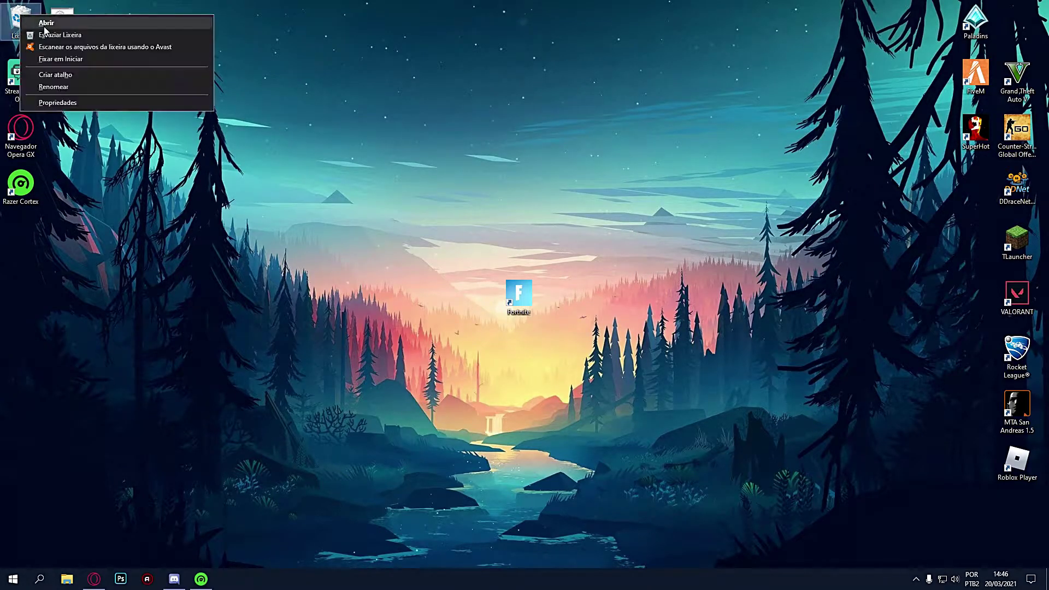
click(77, 43)
click(568, 298)
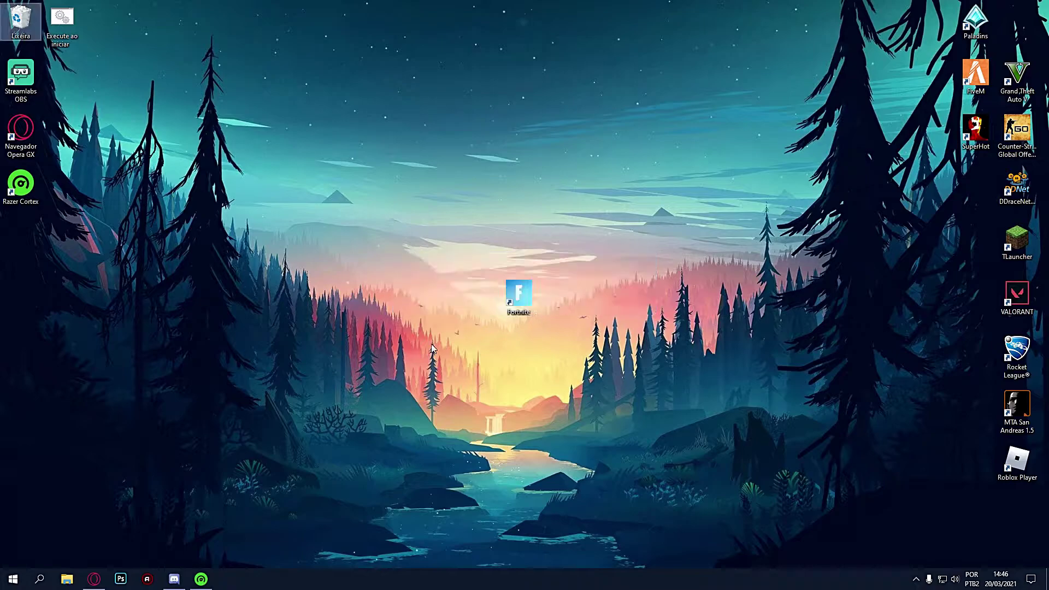
click(506, 245)
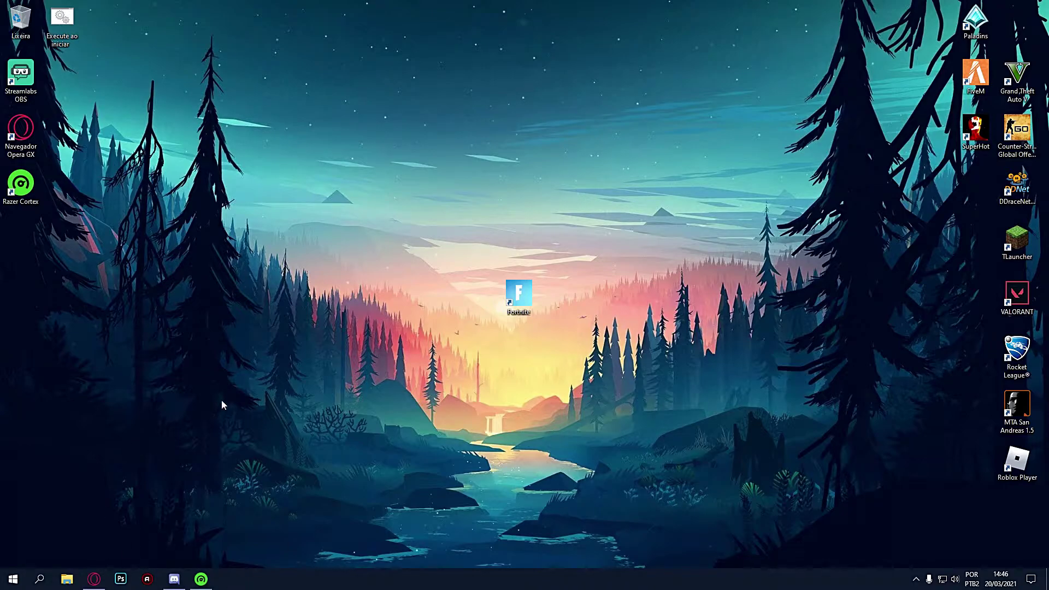
- Search Windows for "elementos" and open Configurações de elementos gráficos, moving its window nearer the middle of the desktop
key(super)
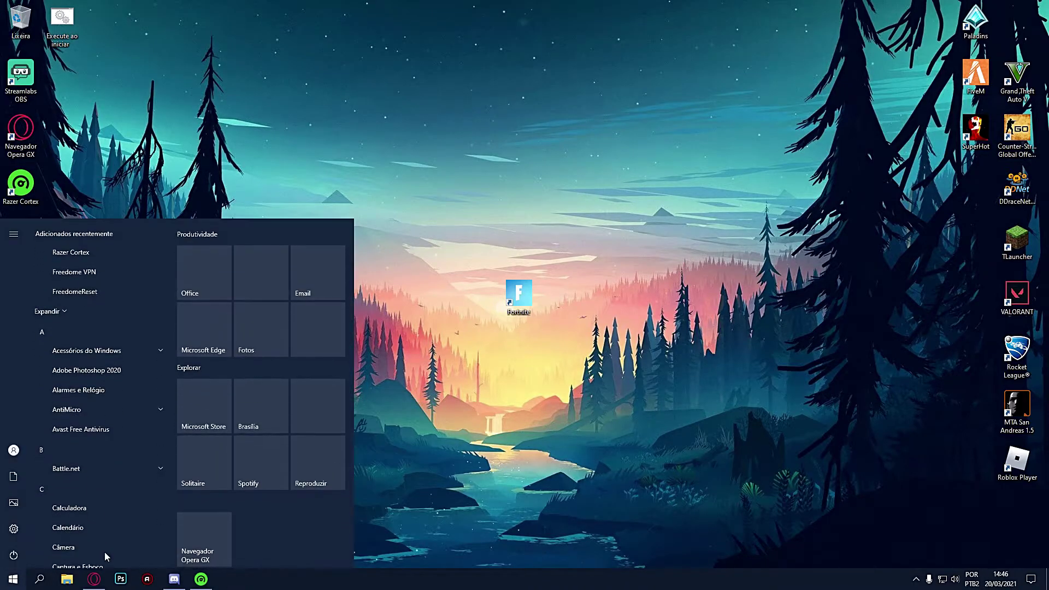
text(elementos)
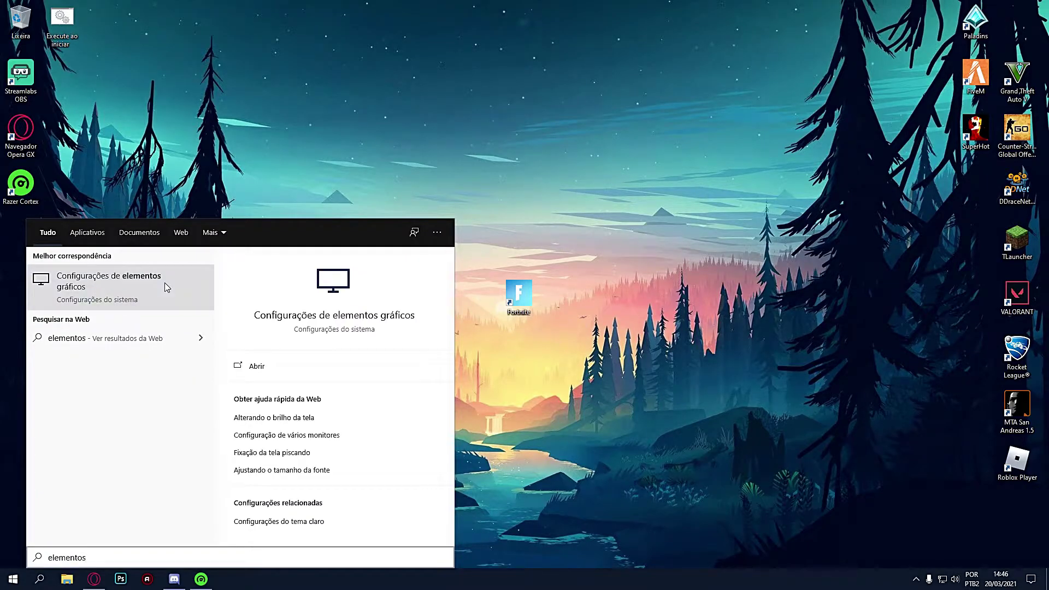
click(165, 284)
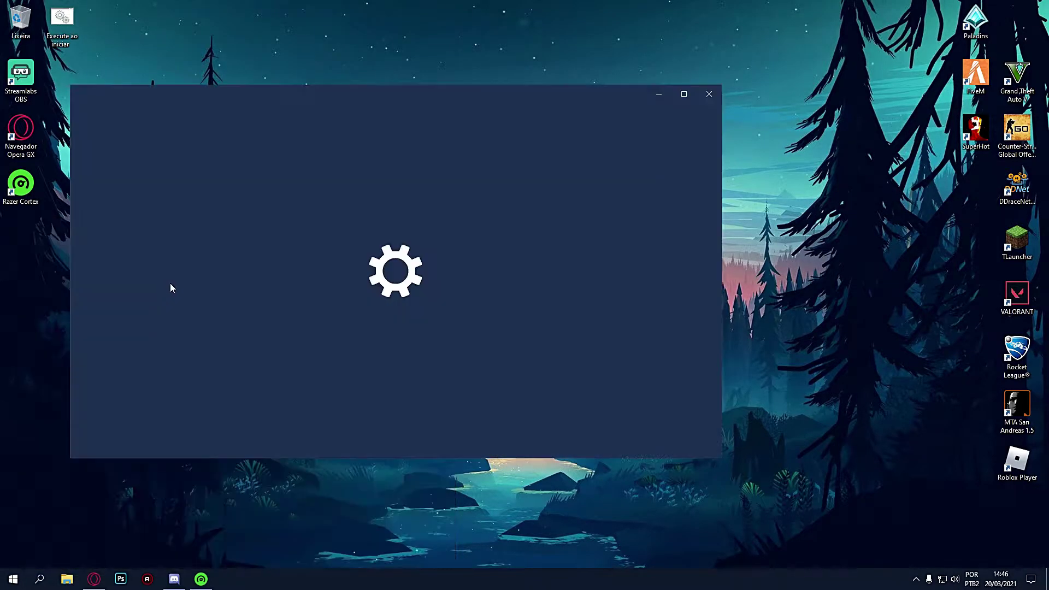
drag(417, 94, 503, 50)
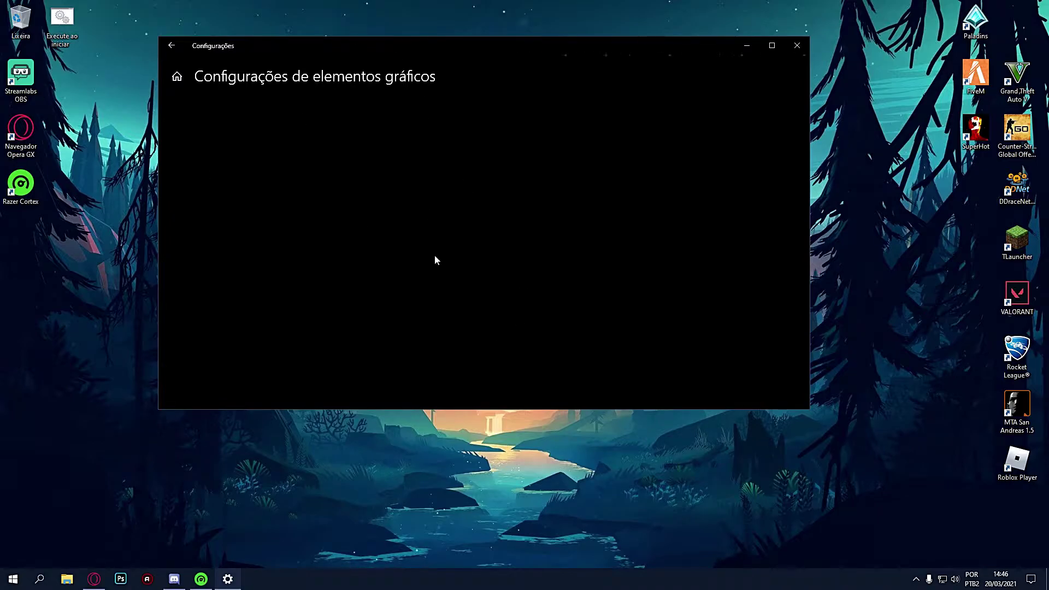
- Browse on drive C: to Arquivos de Programas > Epic Games > Fortnite > FortniteGame > Binaries > Win64 and add FortniteClient-Win64-Shipping to the graphics preference apps
click(197, 219)
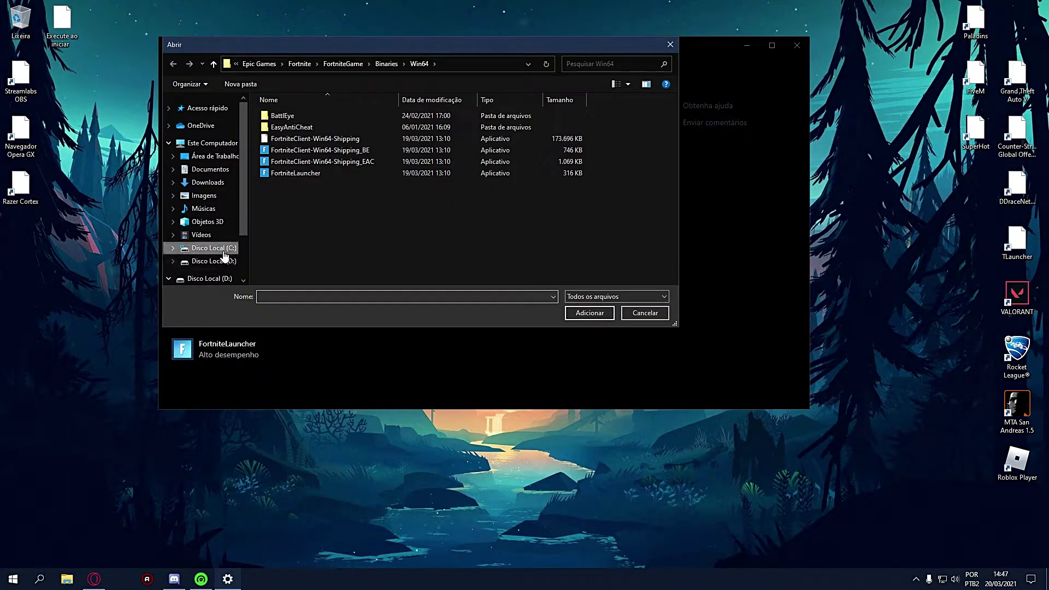
click(224, 250)
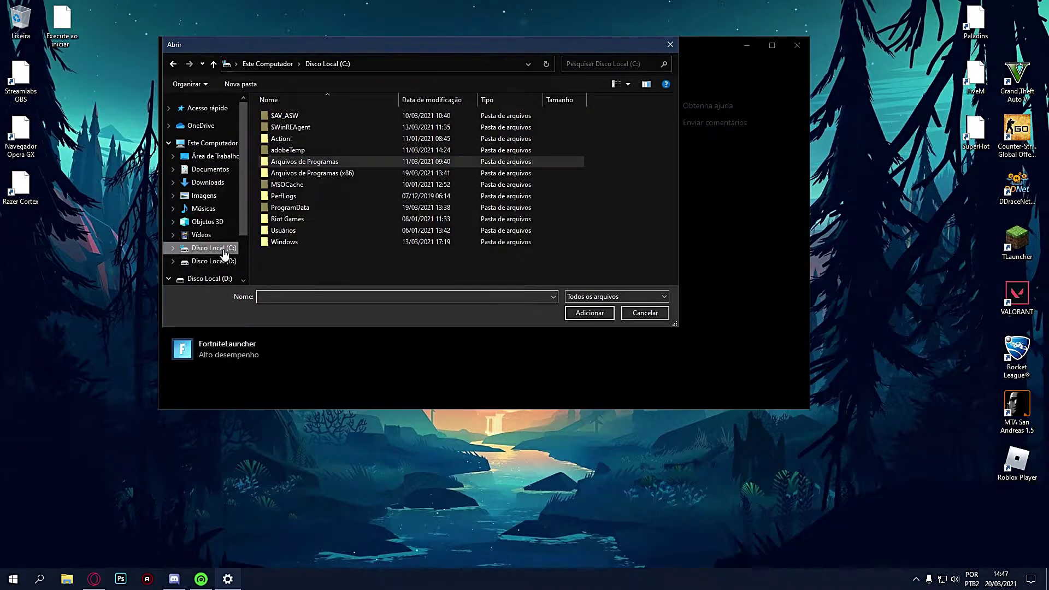
double_click(330, 166)
double_click(329, 164)
double_click(304, 118)
double_click(297, 141)
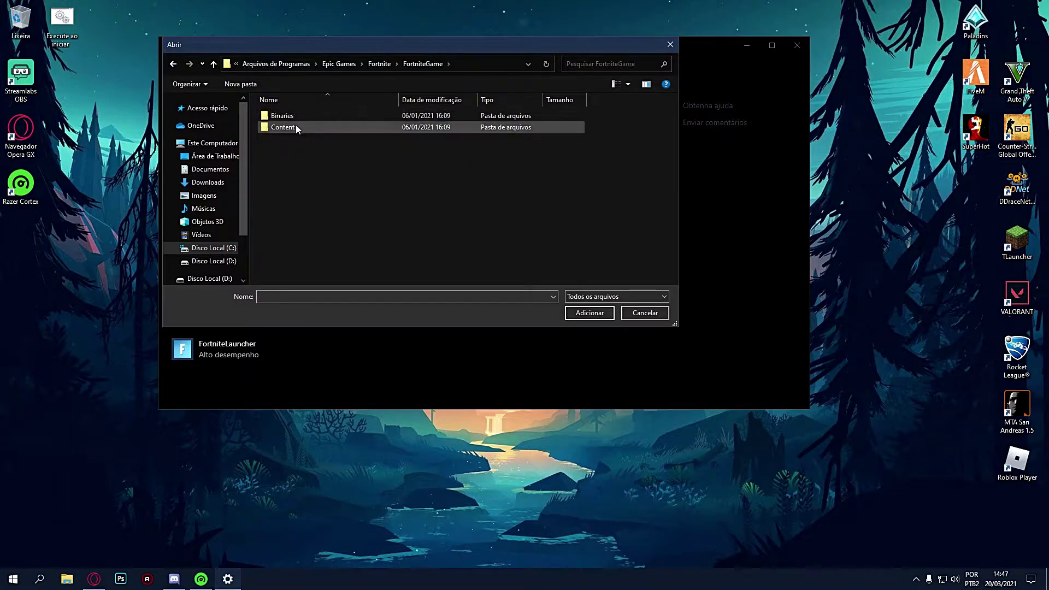
double_click(294, 118)
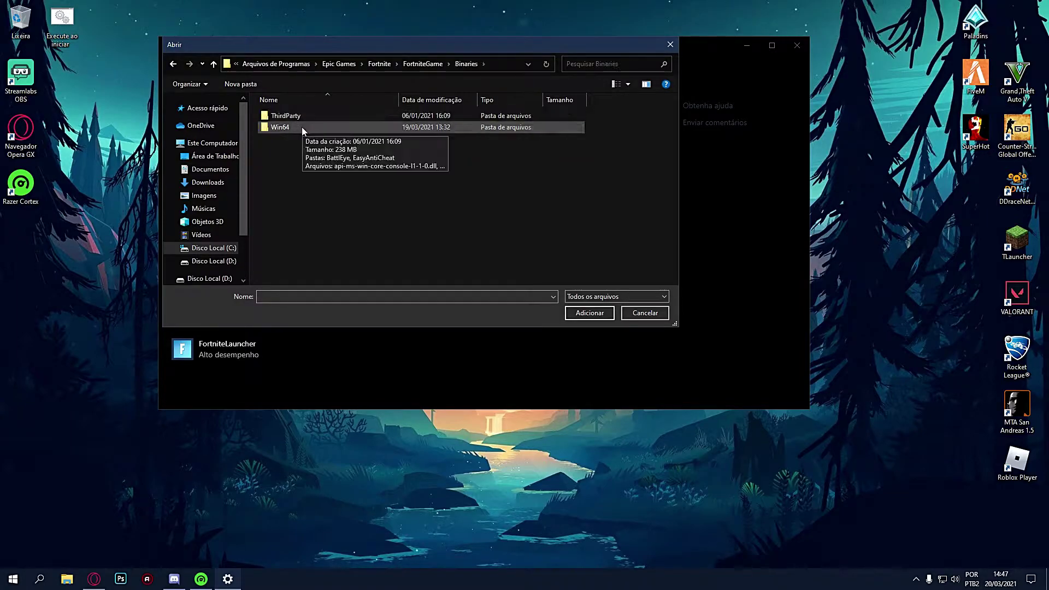
double_click(301, 127)
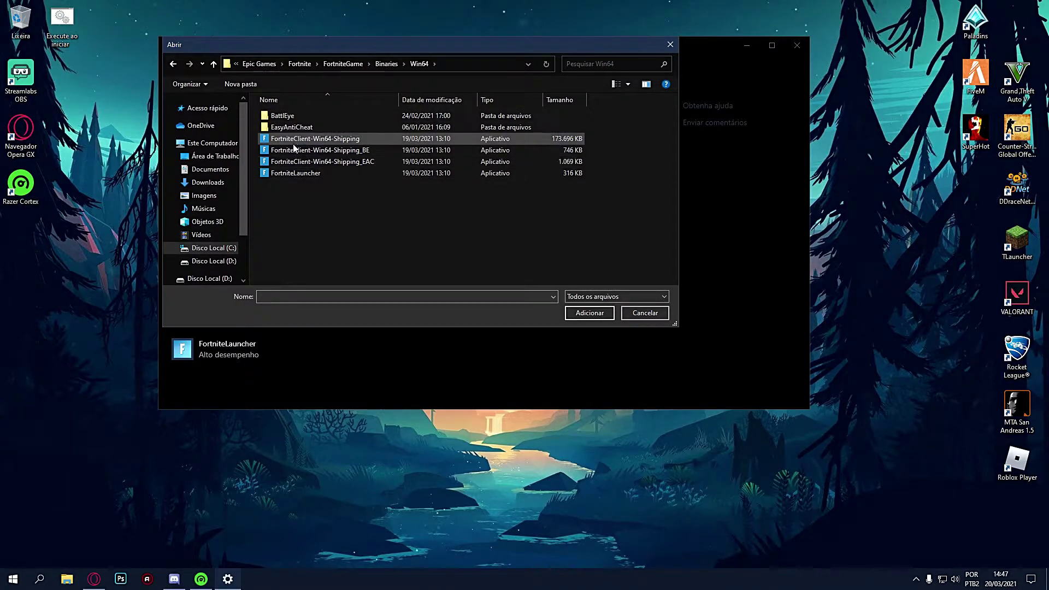
click(330, 141)
click(590, 313)
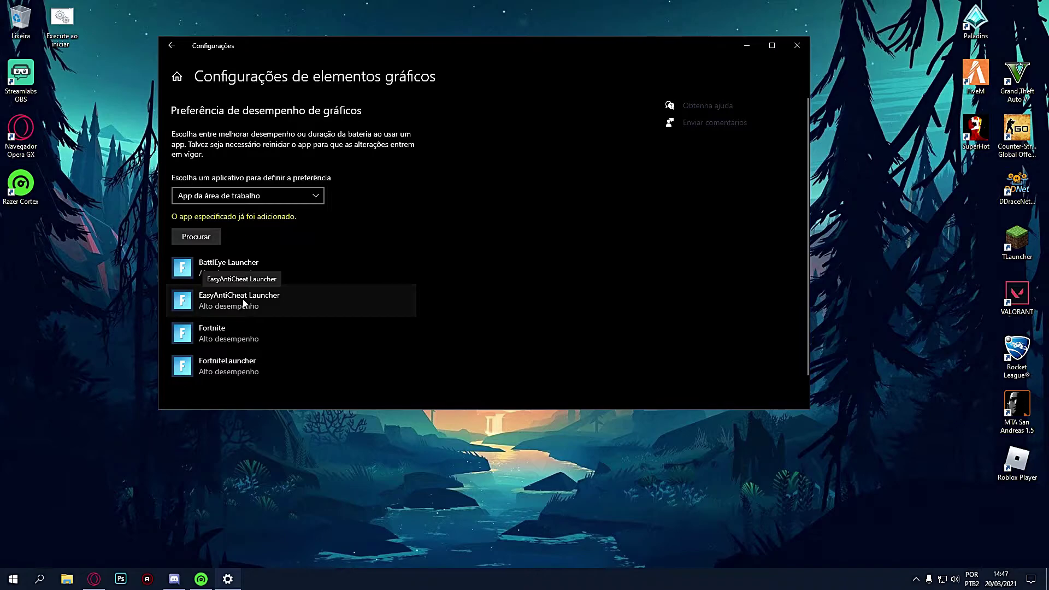
- Confirm Alto desempenho as the graphics preference for EasyAntiCheat Launcher and close the Settings window
click(284, 301)
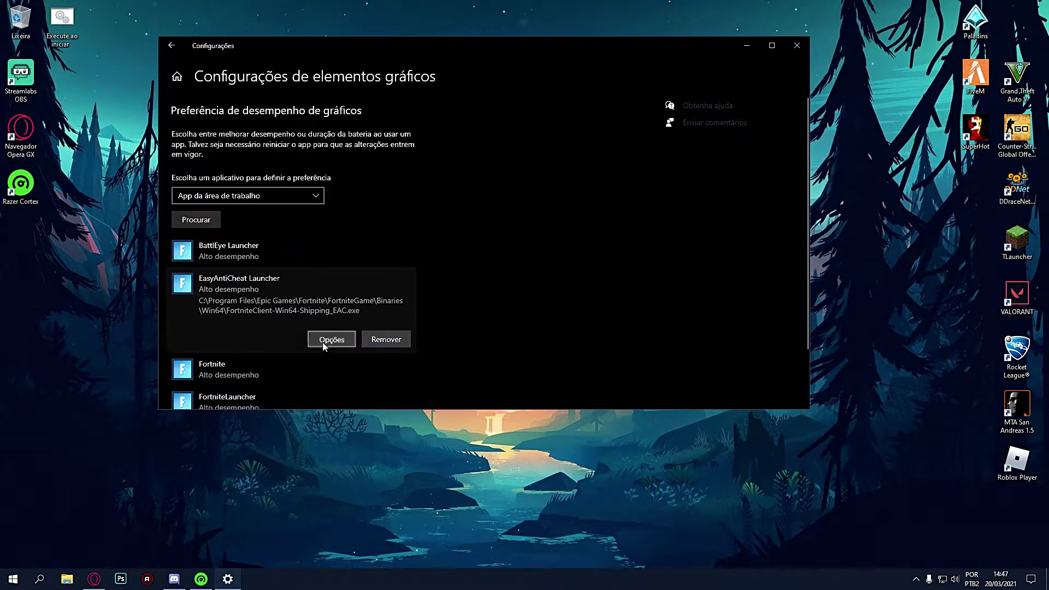
click(322, 342)
click(424, 289)
click(797, 45)
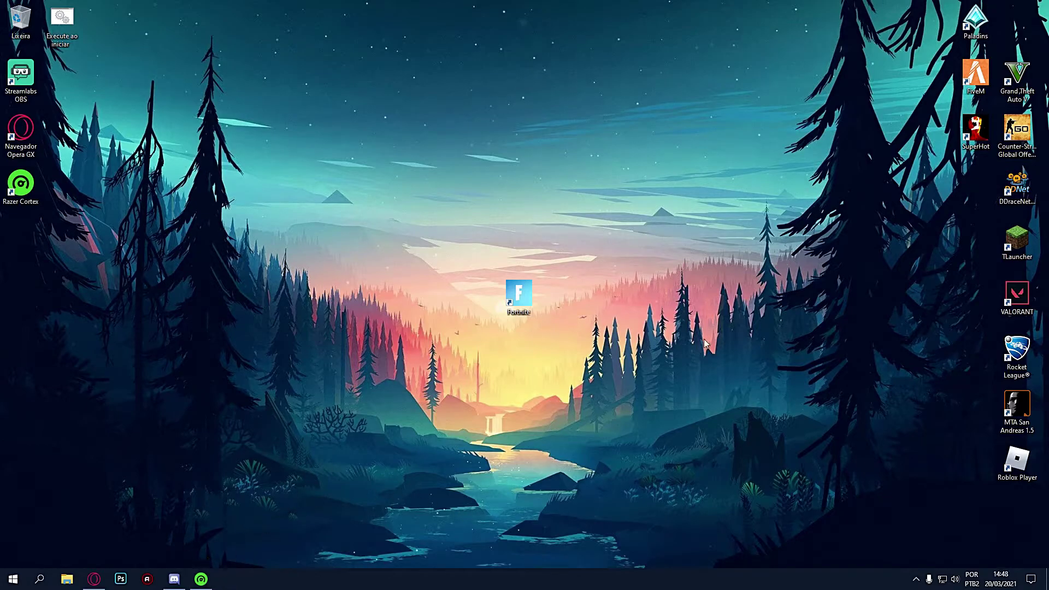
- Switch to Discord, check the Aceleração de hardware setting among the advanced Aparência options, and close Discord
drag(333, 158, 410, 273)
click(183, 584)
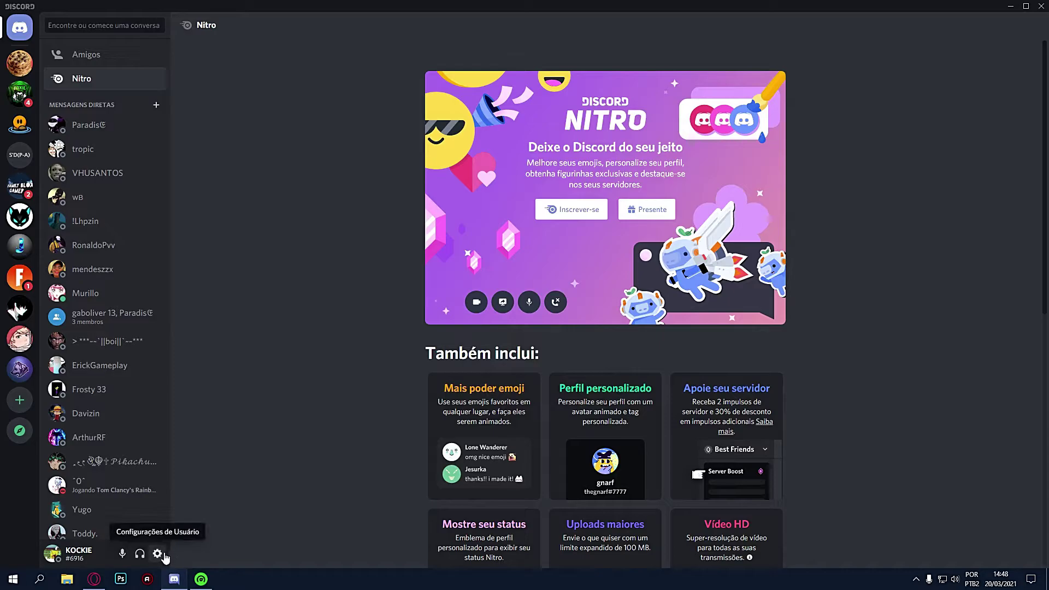
click(158, 555)
click(305, 305)
scroll(773, 181, down, 10)
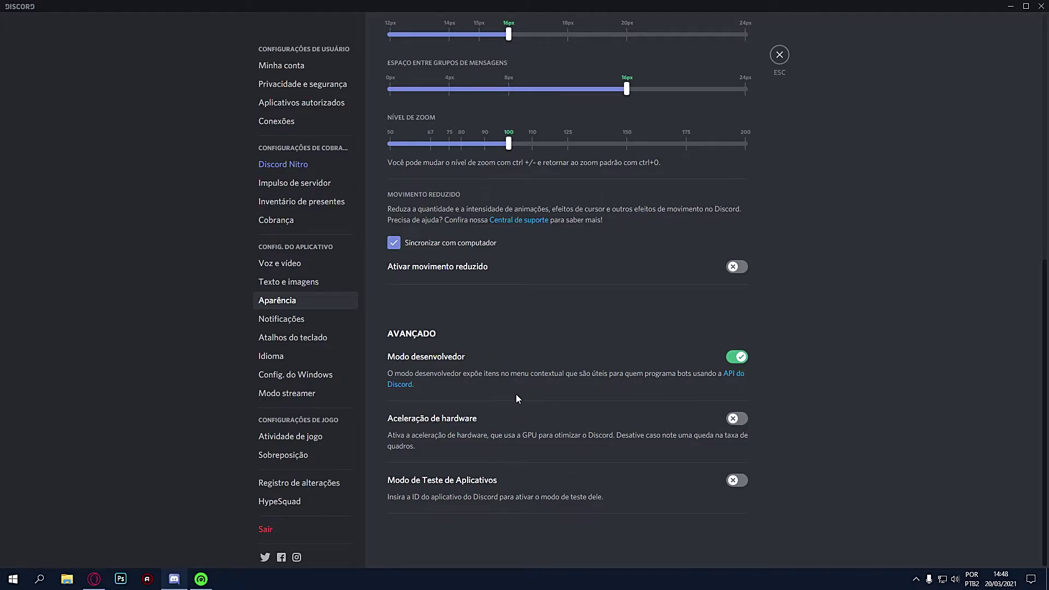
click(780, 55)
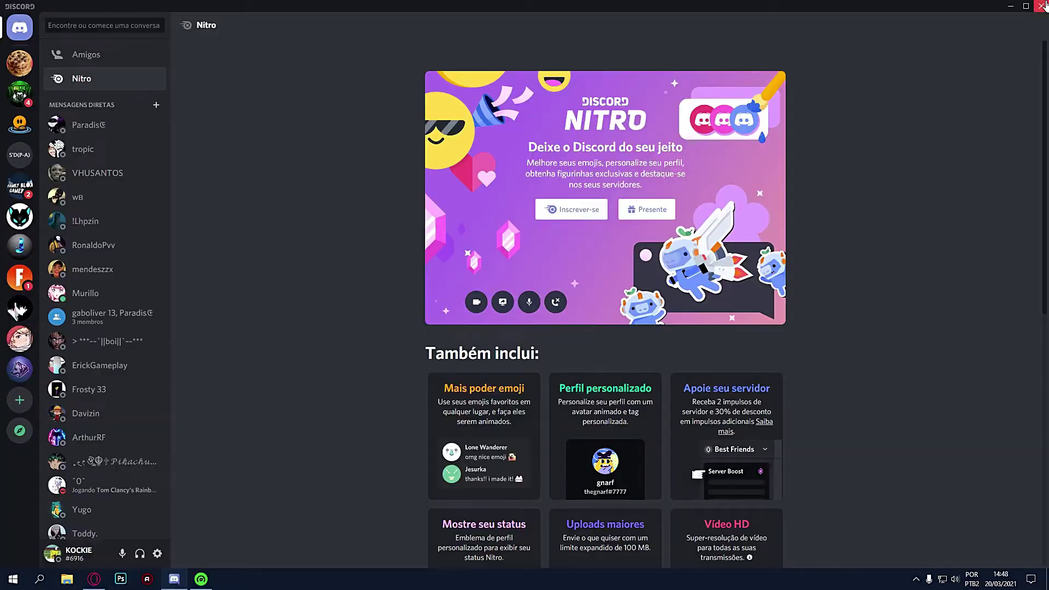
click(1041, 6)
- Switch to Razer Cortex, clear its window away from the desktop's Fortnite shortcut, and launch Fortnite
key(alt+Tab)
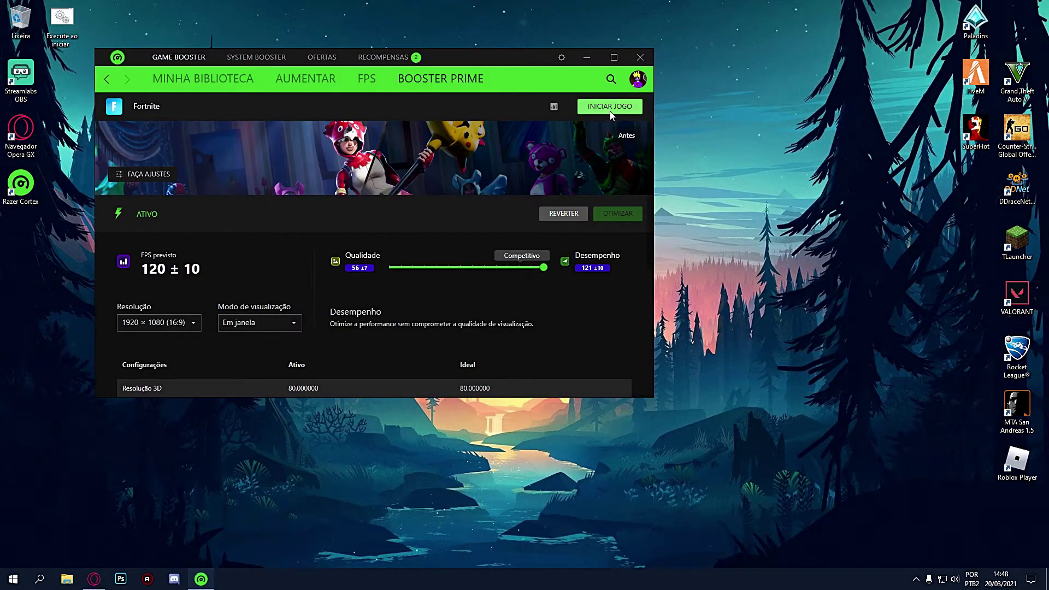
drag(510, 65, 392, 87)
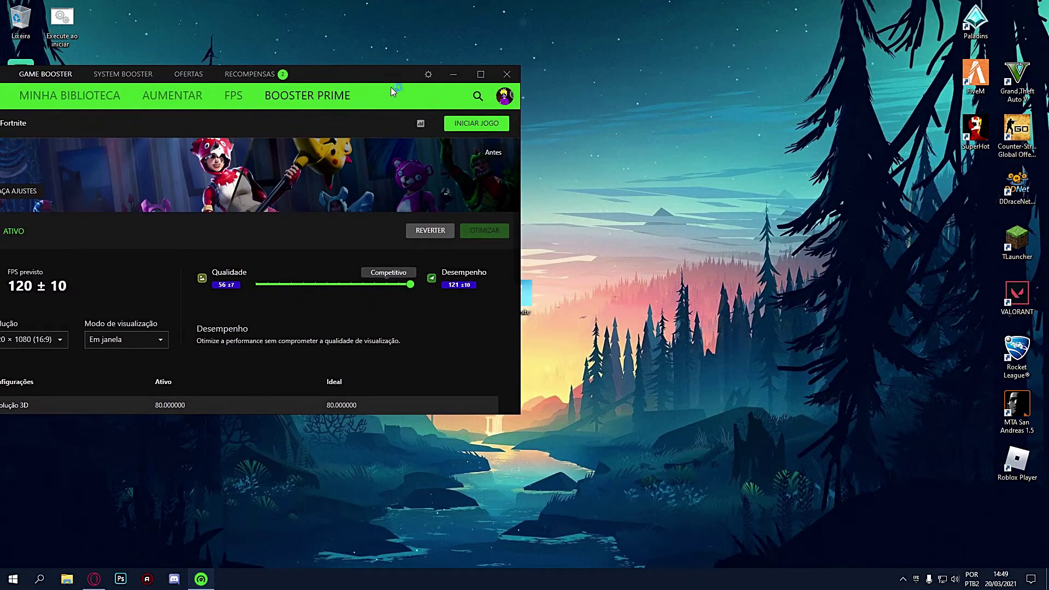
click(446, 68)
double_click(516, 298)
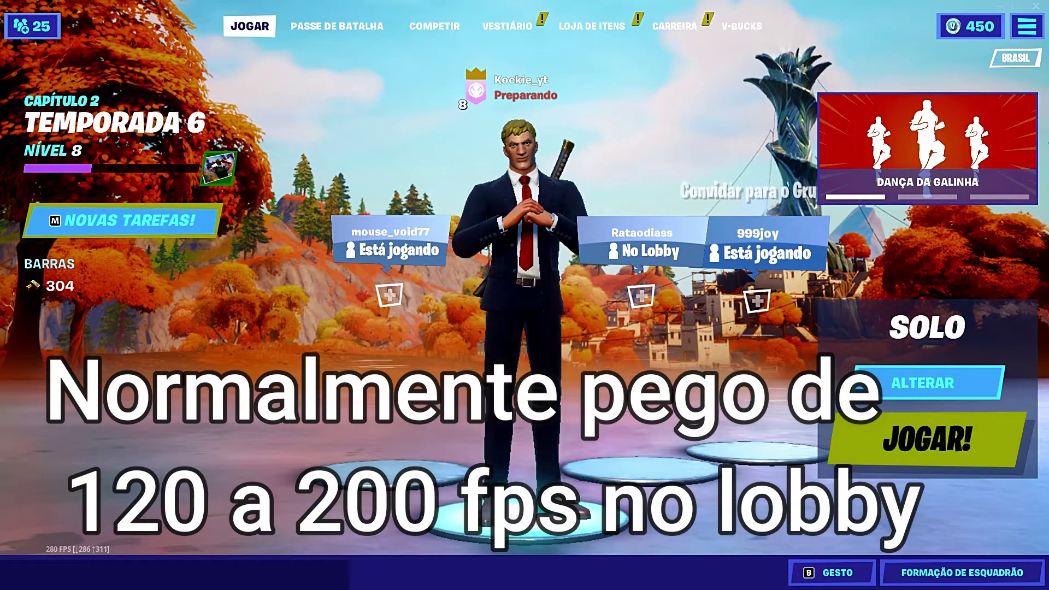
key(Escape)
key(Escape)
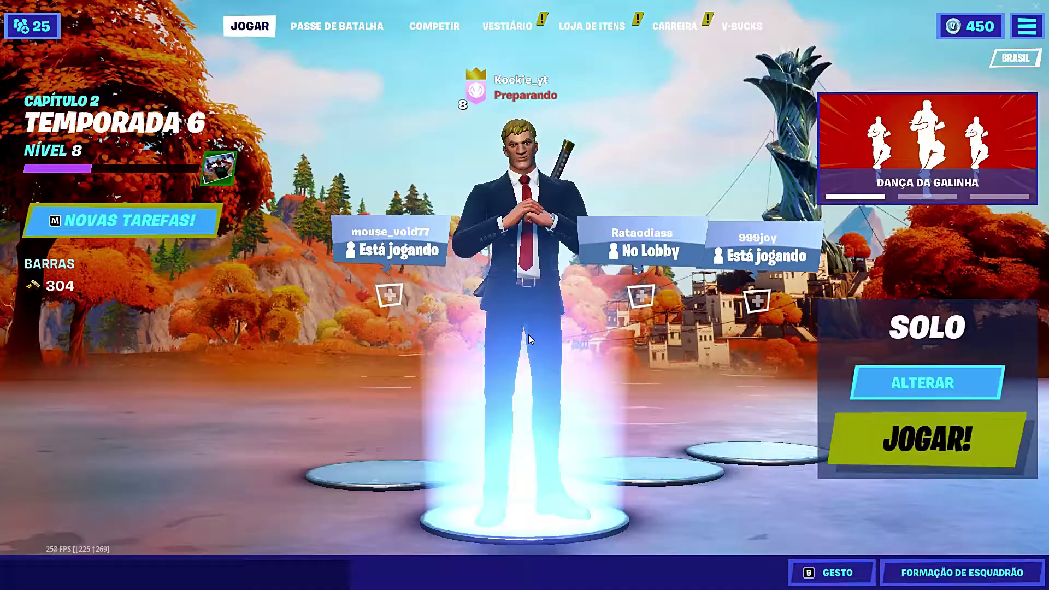